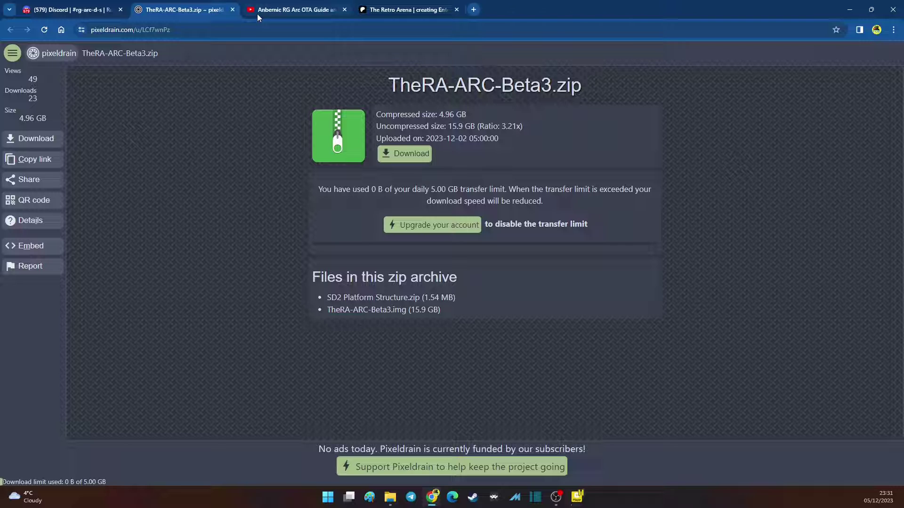
# Play a few seconds of the Anbernic RG Arc OTA guide video, pause it, and bring up The Retro Arena's Patreon page
pyautogui.moveTo(258, 14)
pyautogui.click(271, 10)
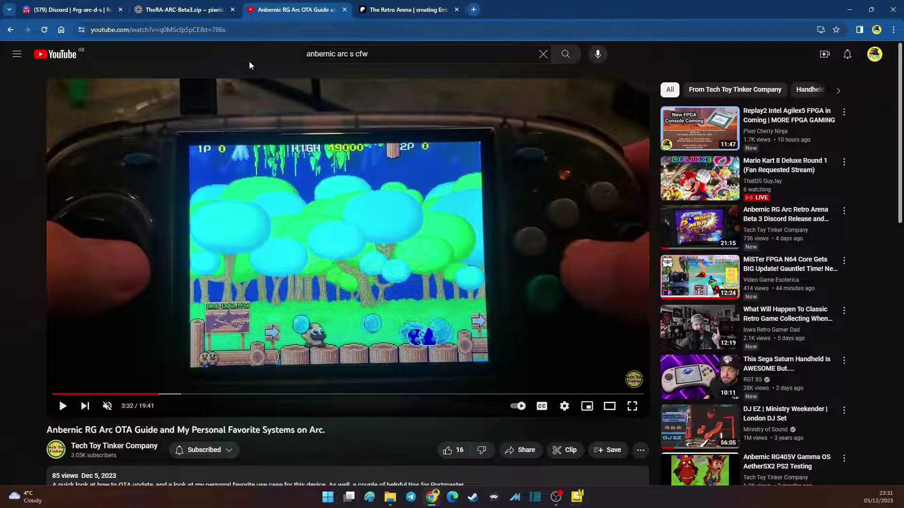
pyautogui.click(99, 348)
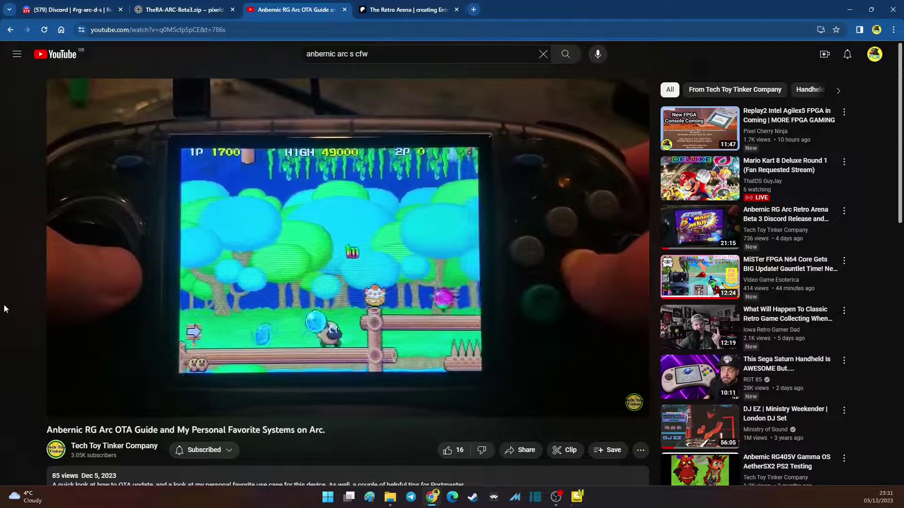
pyautogui.click(268, 278)
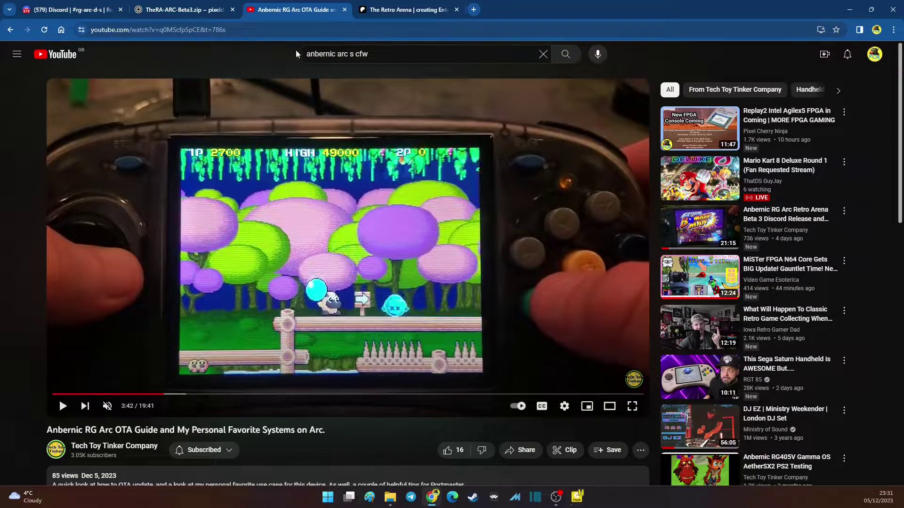
pyautogui.click(373, 11)
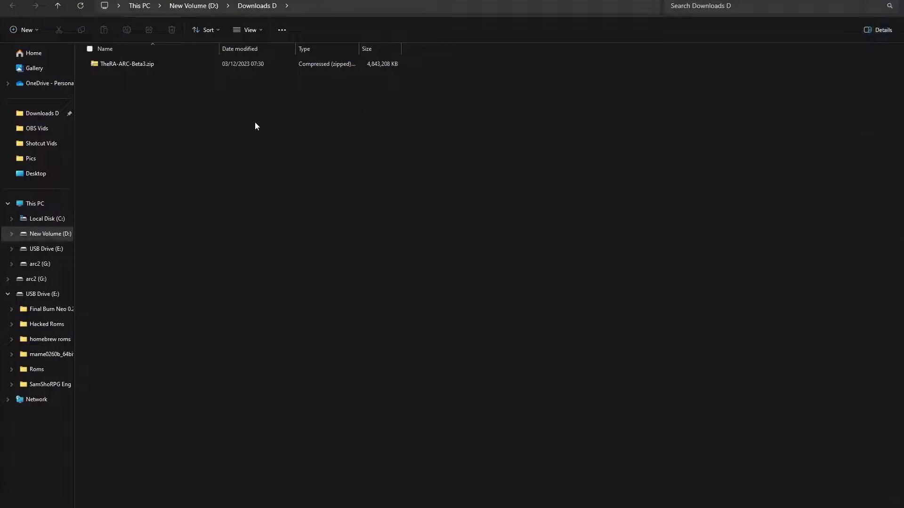
# Extract TheRA-ARC-Beta3.zip with 7-Zip into a TheRA-ARC-Beta3 folder inside Downloads D
pyautogui.rightClick(144, 65)
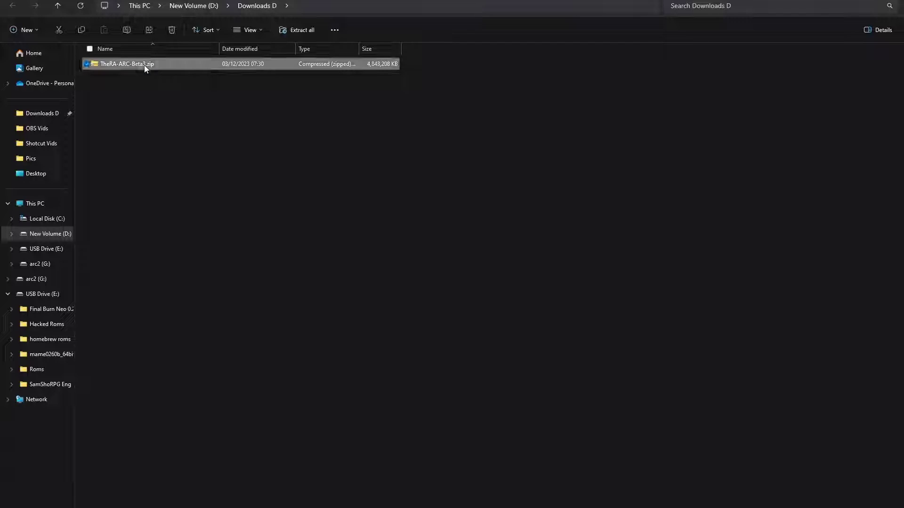
pyautogui.moveTo(224, 149)
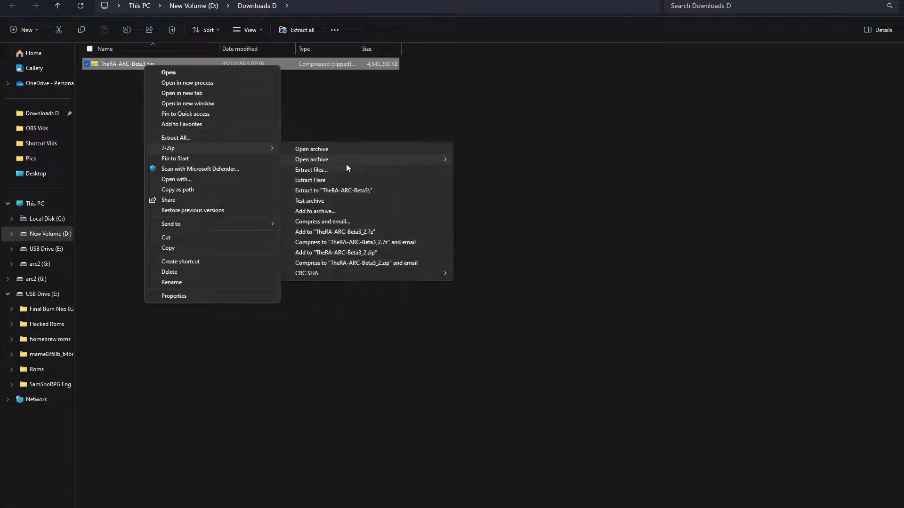
pyautogui.click(346, 170)
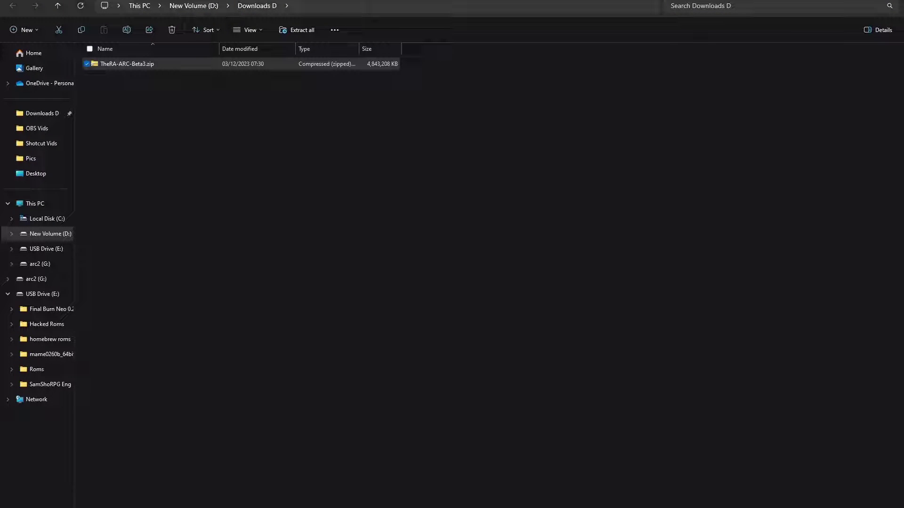
pyautogui.click(430, 307)
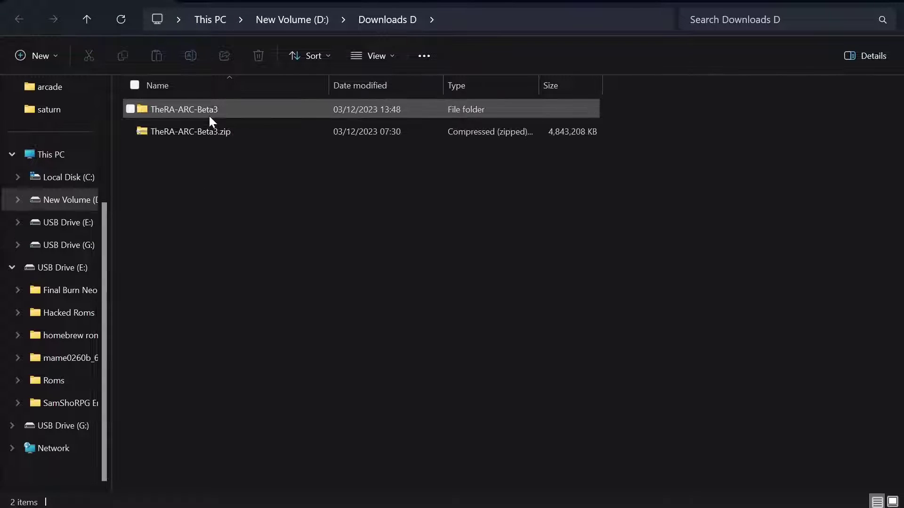
# Examine the console folders inside SD2 Platform Structure.zip in the extracted TheRA-ARC-Beta3 folder, and return to that folder
pyautogui.doubleClick(209, 116)
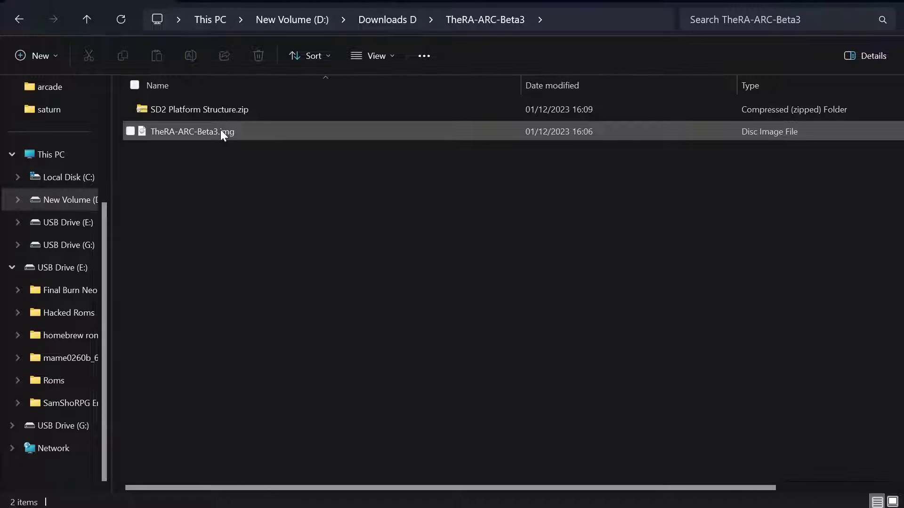
pyautogui.click(204, 113)
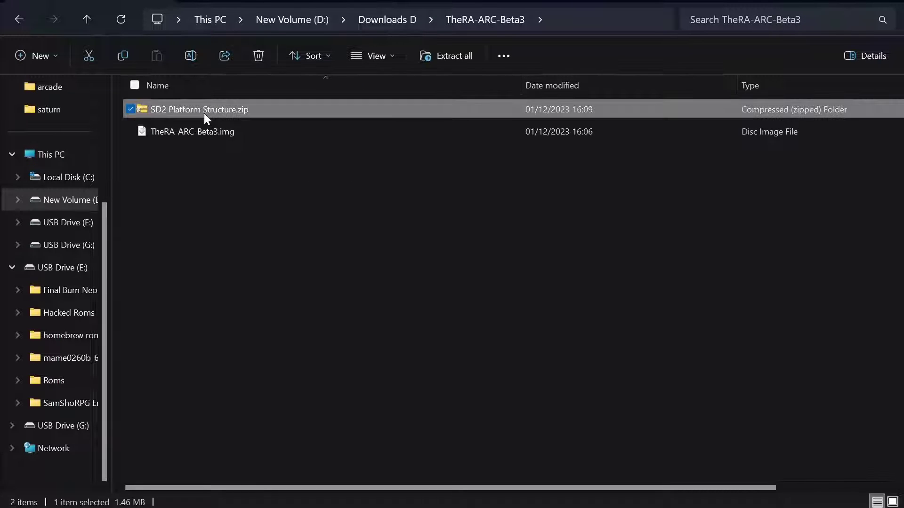
pyautogui.doubleClick(204, 113)
pyautogui.scroll(-1, 200, 144)
pyautogui.scroll(-8, 200, 144)
pyautogui.scroll(-7, 201, 149)
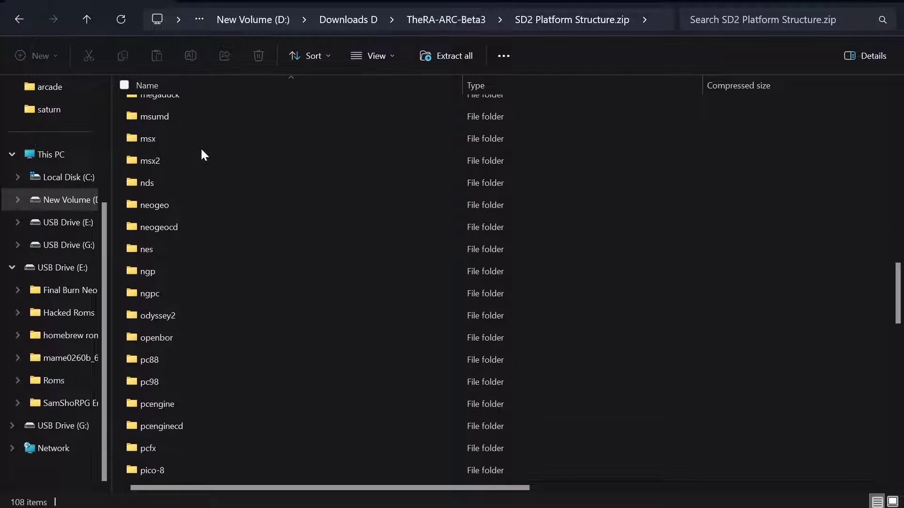
pyautogui.scroll(-10, 201, 149)
pyautogui.scroll(-5, 201, 150)
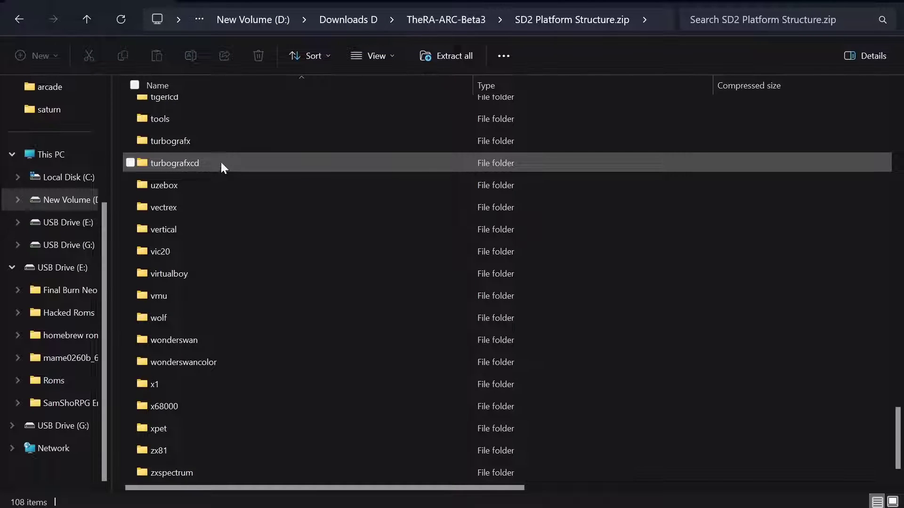
pyautogui.click(21, 19)
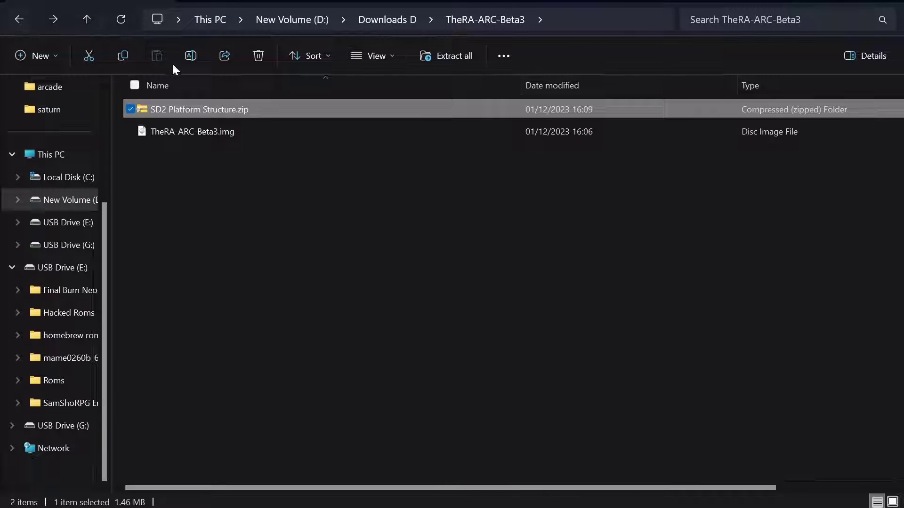
# Launch Win32 Disk Imager and set the target device to the G:\ drive
pyautogui.click(198, 133)
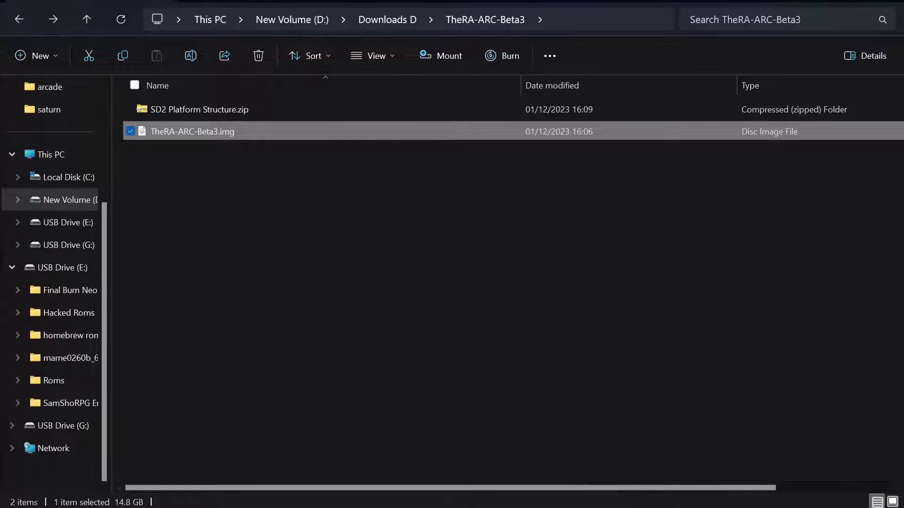
pyautogui.click(639, 507)
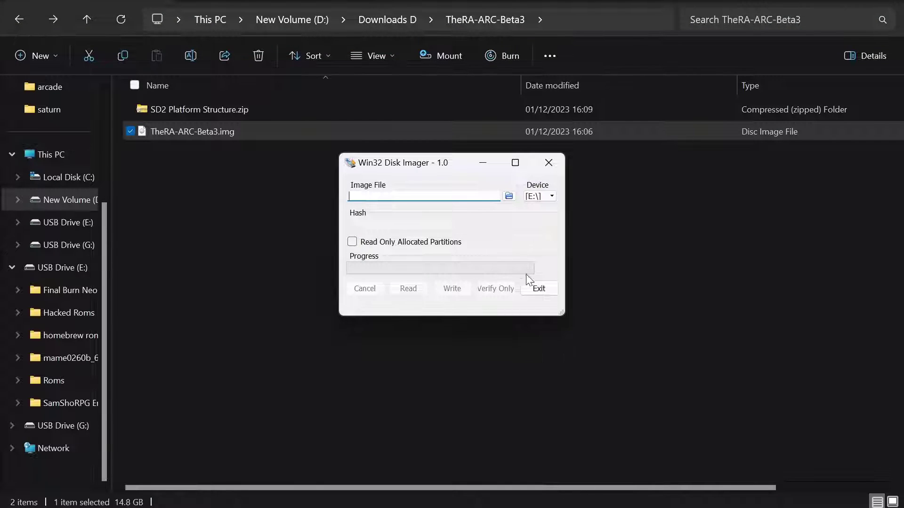
pyautogui.click(426, 196)
pyautogui.click(554, 199)
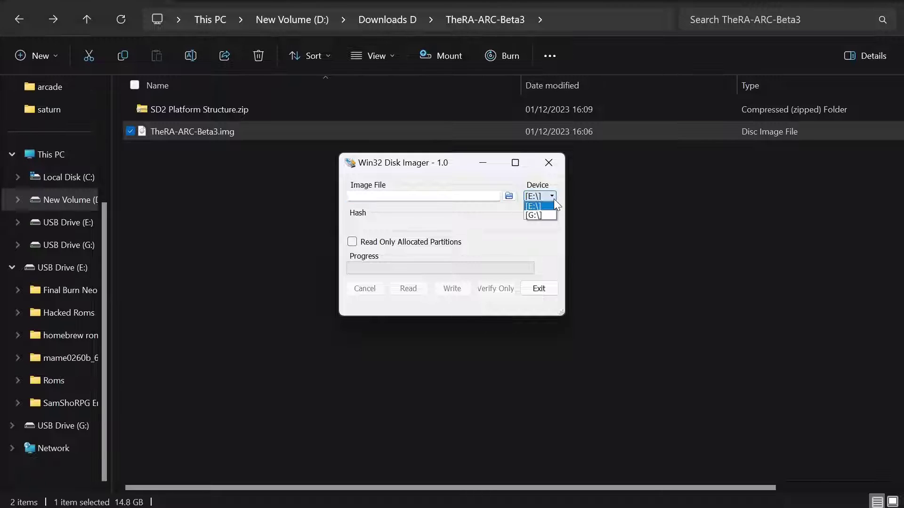
pyautogui.click(546, 215)
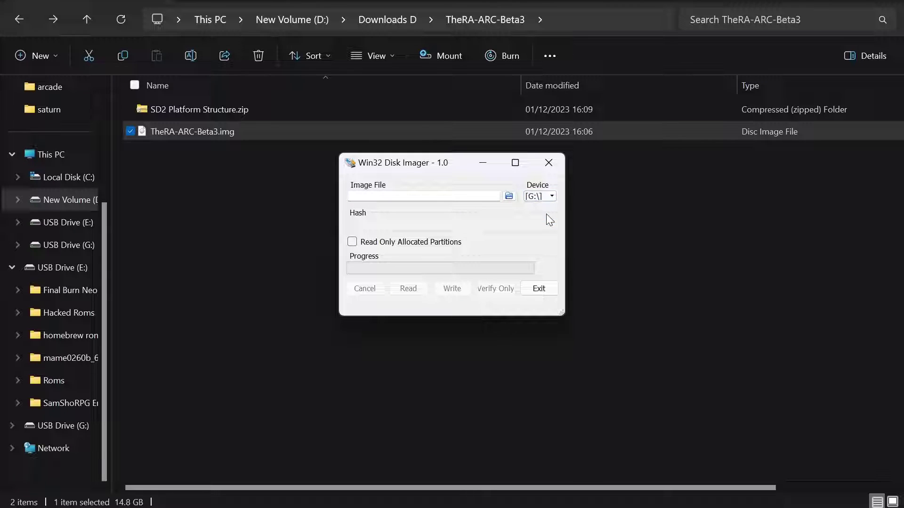
# Load TheRA-ARC-Beta3.img from the TheRA-ARC-Beta3 folder in Downloads D and write it to the G:\ drive, accepting the overwrite
pyautogui.click(510, 197)
pyautogui.click(295, 281)
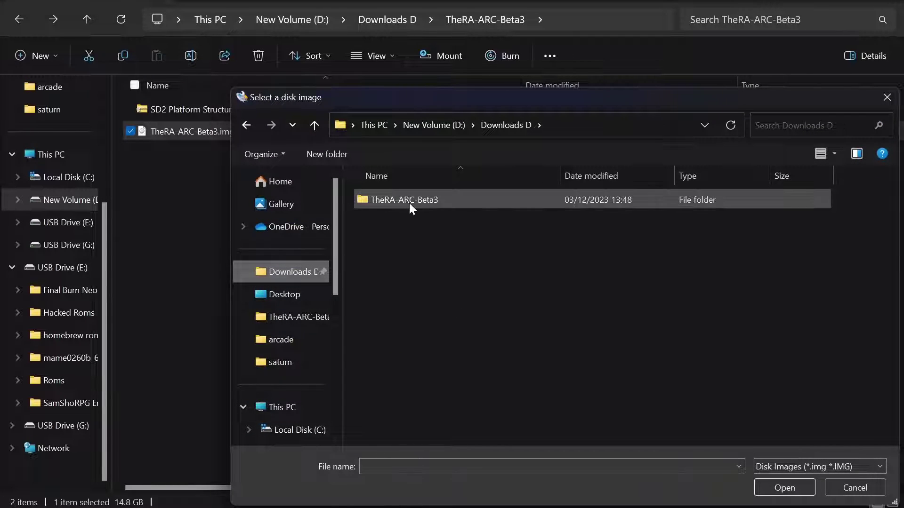
pyautogui.doubleClick(408, 203)
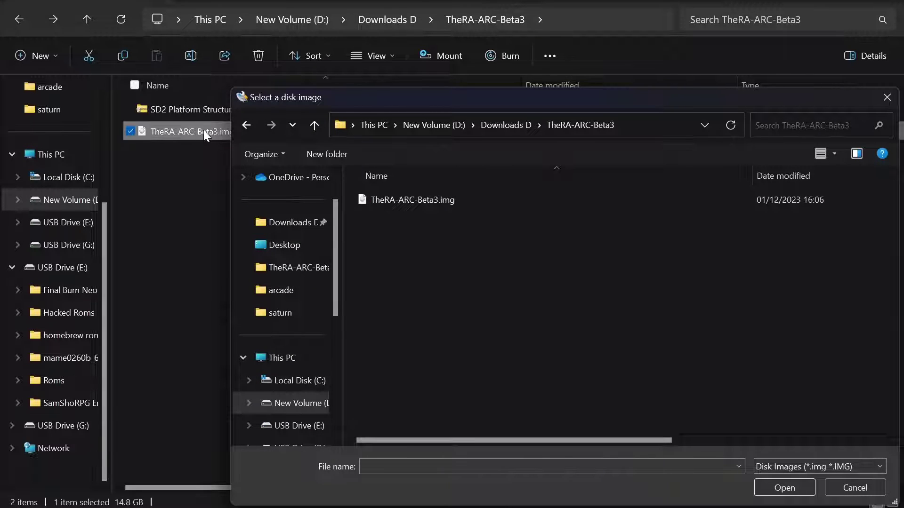
pyautogui.doubleClick(388, 202)
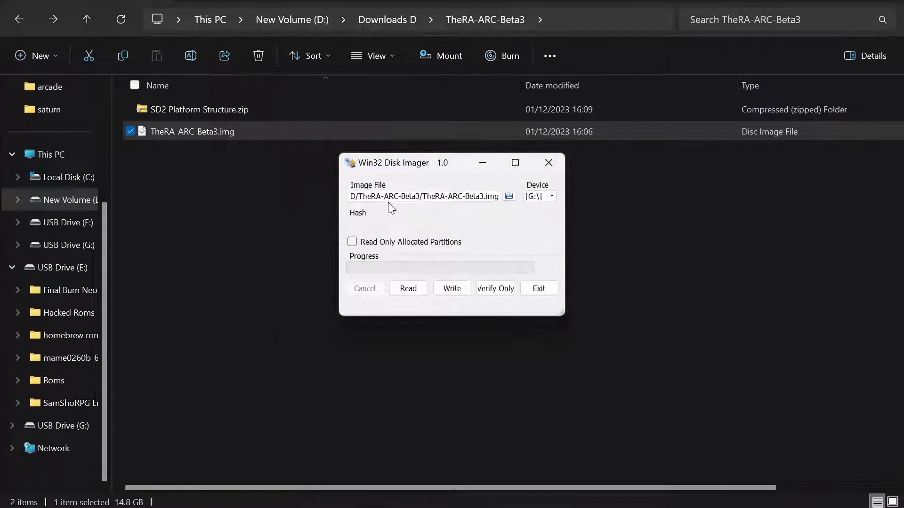
pyautogui.click(445, 289)
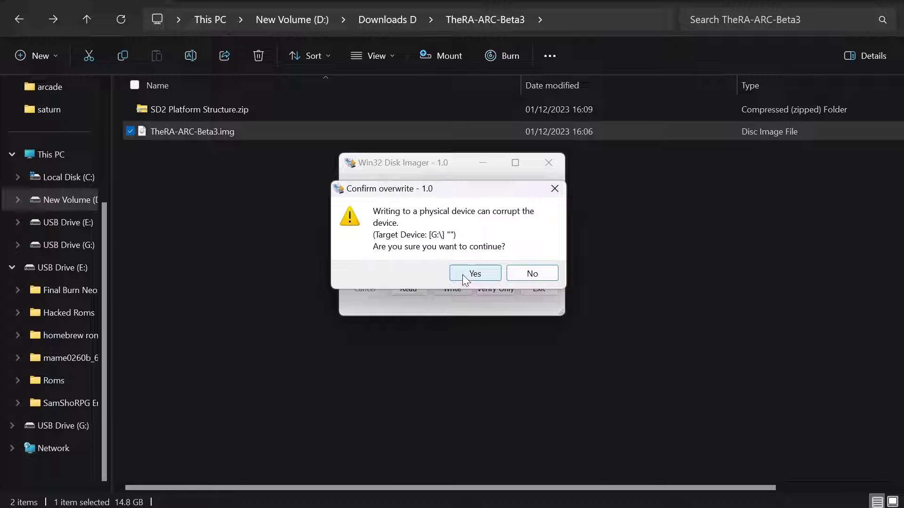
pyautogui.click(464, 278)
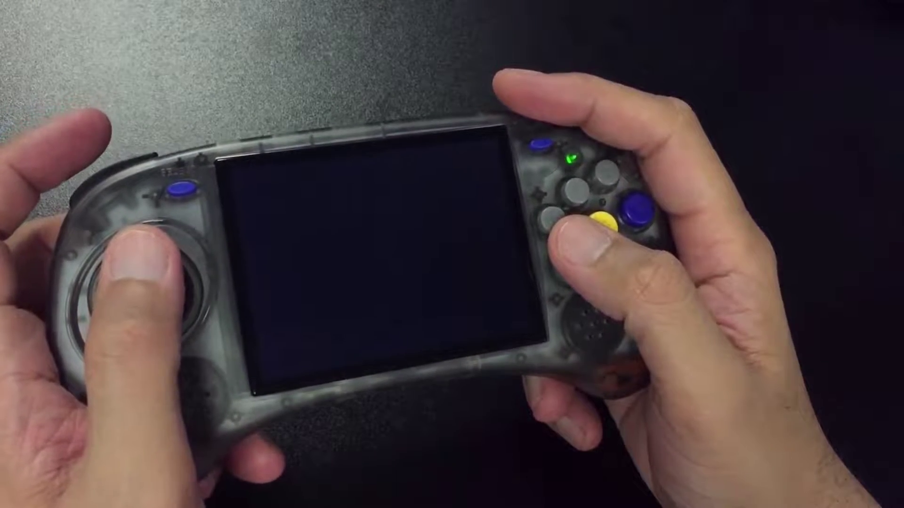
pyautogui.press('Down')
pyautogui.press('Down')
pyautogui.press('Down')
pyautogui.press('Down')
pyautogui.press('Down')
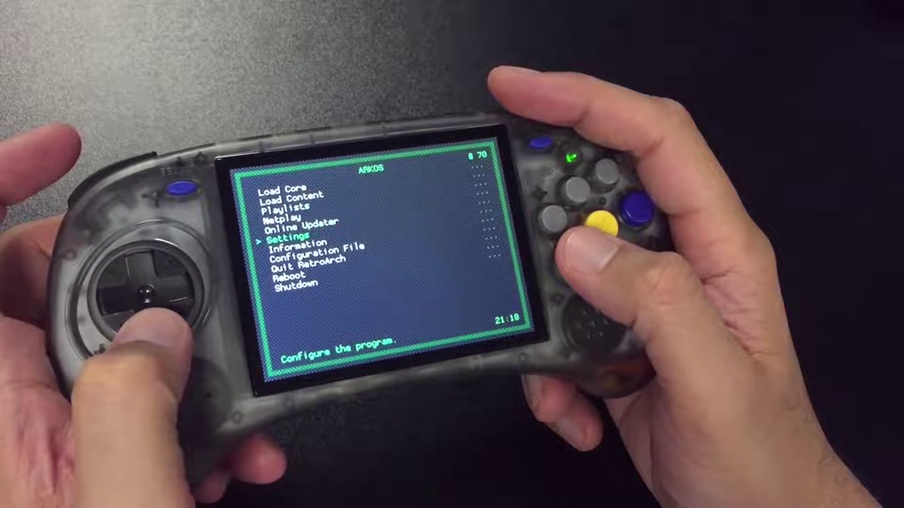
pyautogui.press('Return')
pyautogui.press('Up')
pyautogui.press('Up')
pyautogui.press('Up')
pyautogui.press('Up')
pyautogui.press('Up')
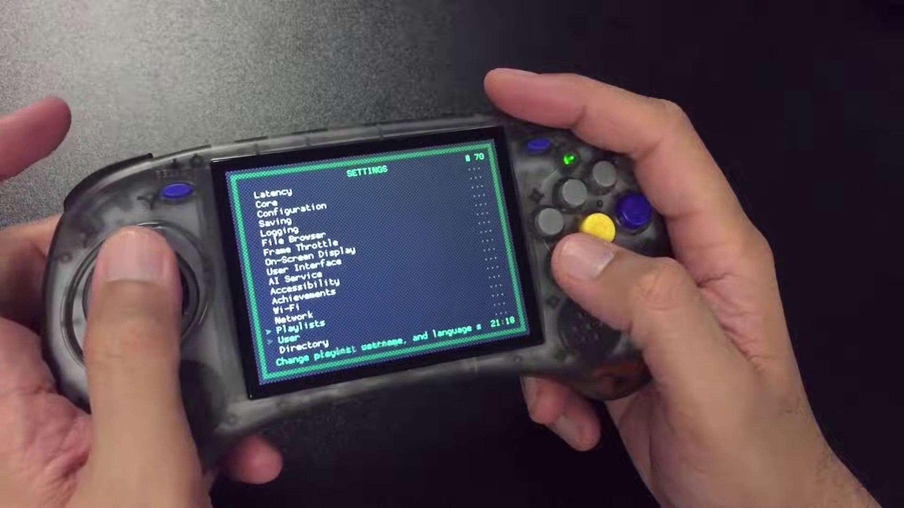
pyautogui.press('Return')
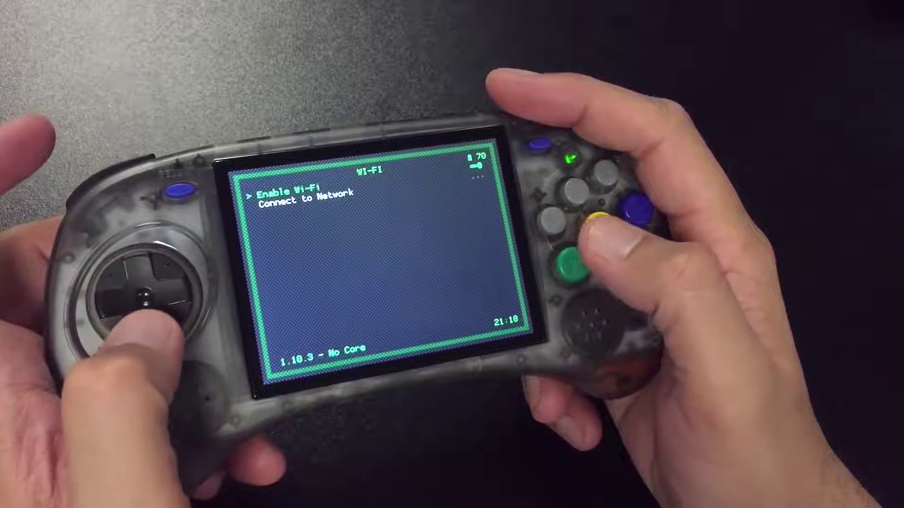
pyautogui.press('Down')
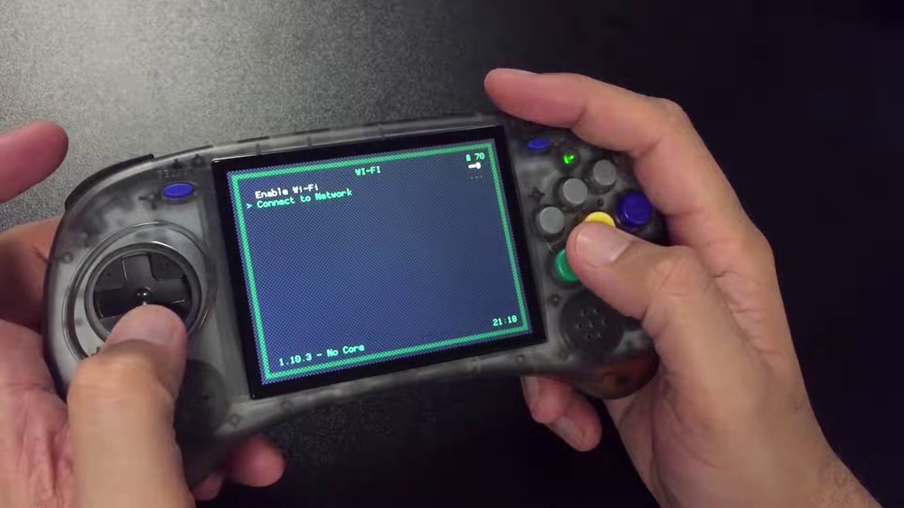